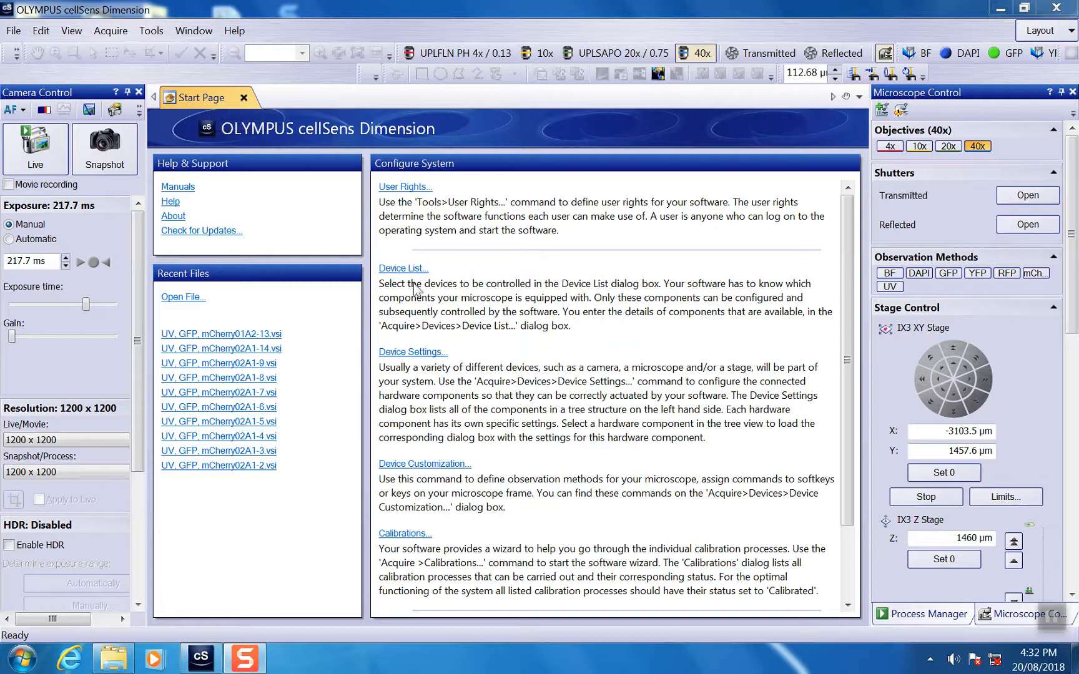
Open the Device List for the microscope system and move its dialog clear of the hardware controls.
left_click(108, 31)
mouse_move(143, 135)
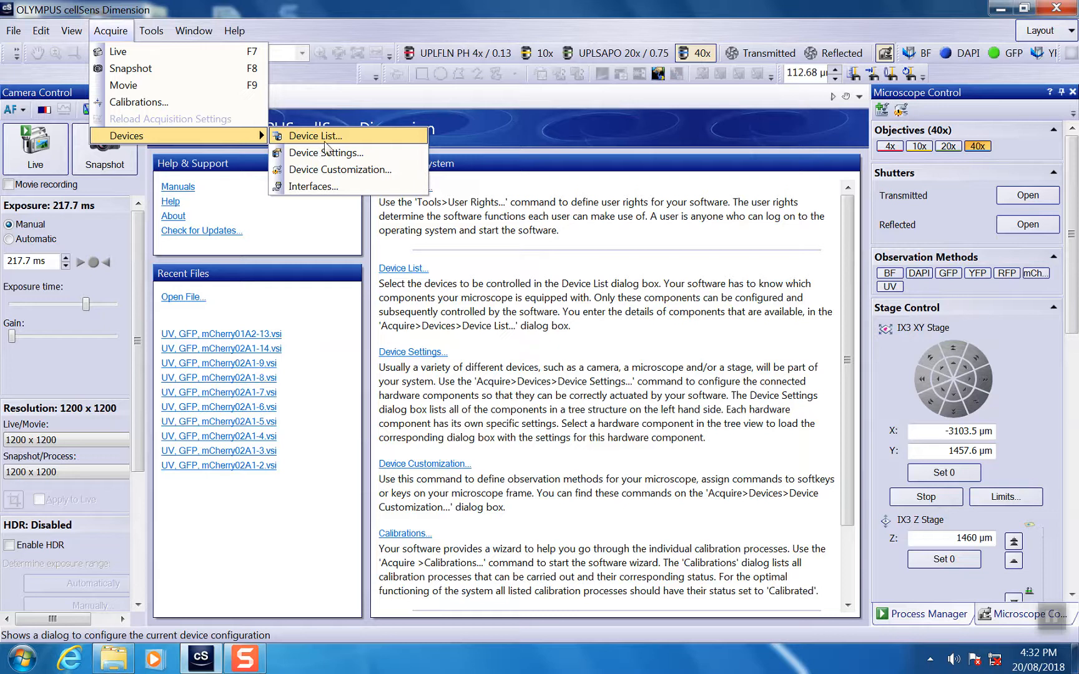
left_click(467, 305)
left_click(405, 269)
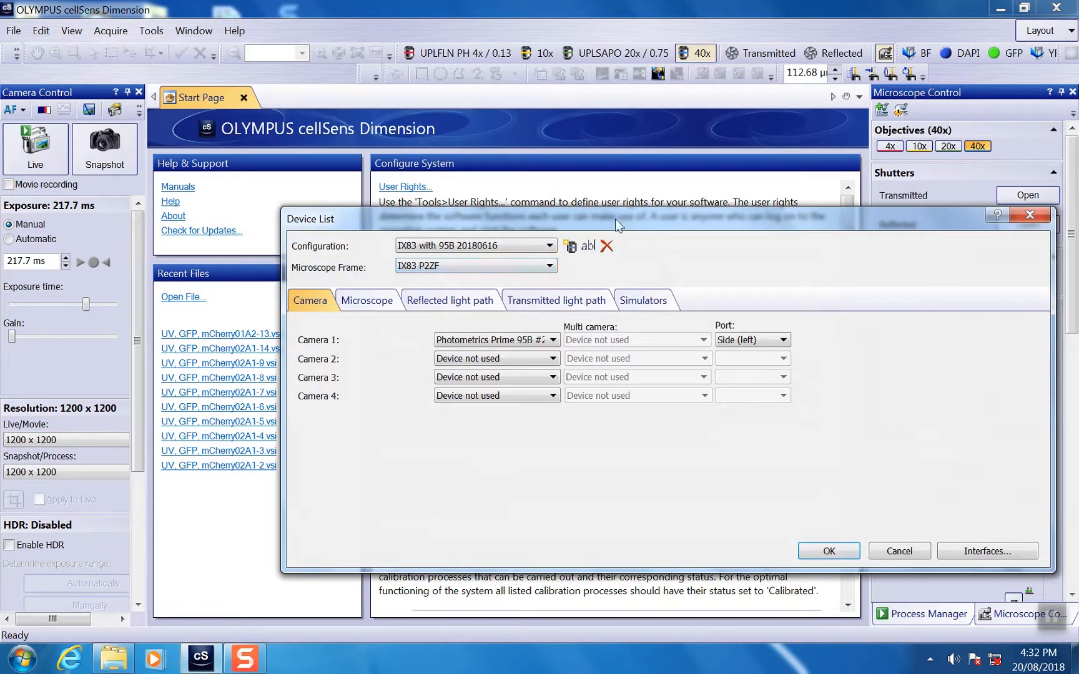
left_click_drag(655, 221, 551, 176)
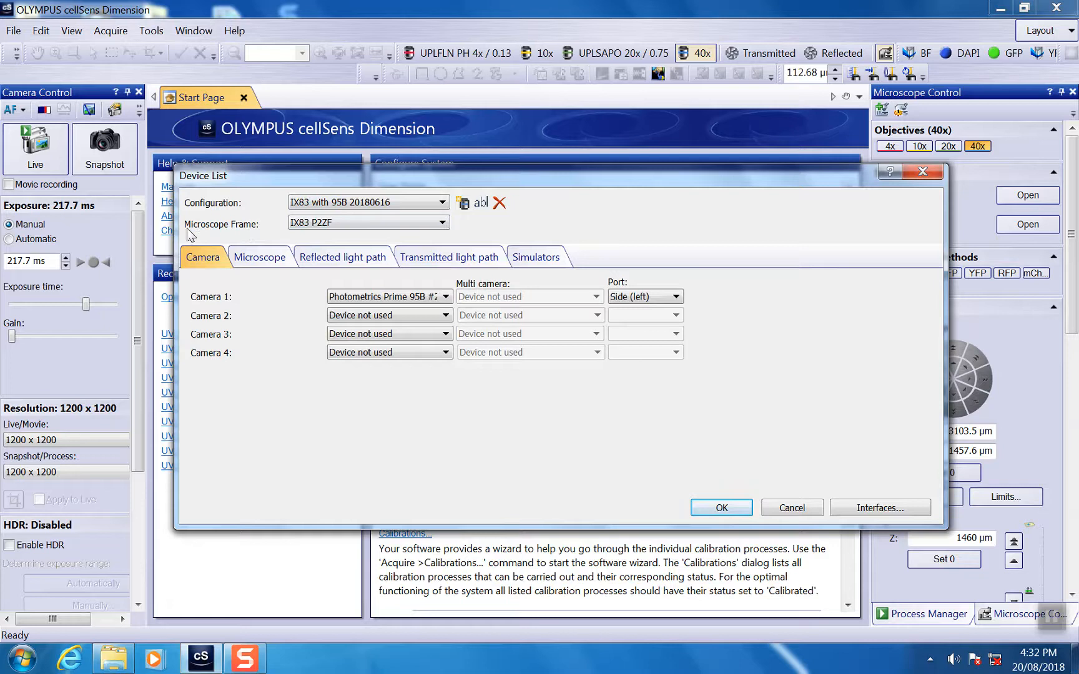
Review the available microscope frames, the port choices for Camera 1 and the nosepiece types without changing them.
left_click(361, 222)
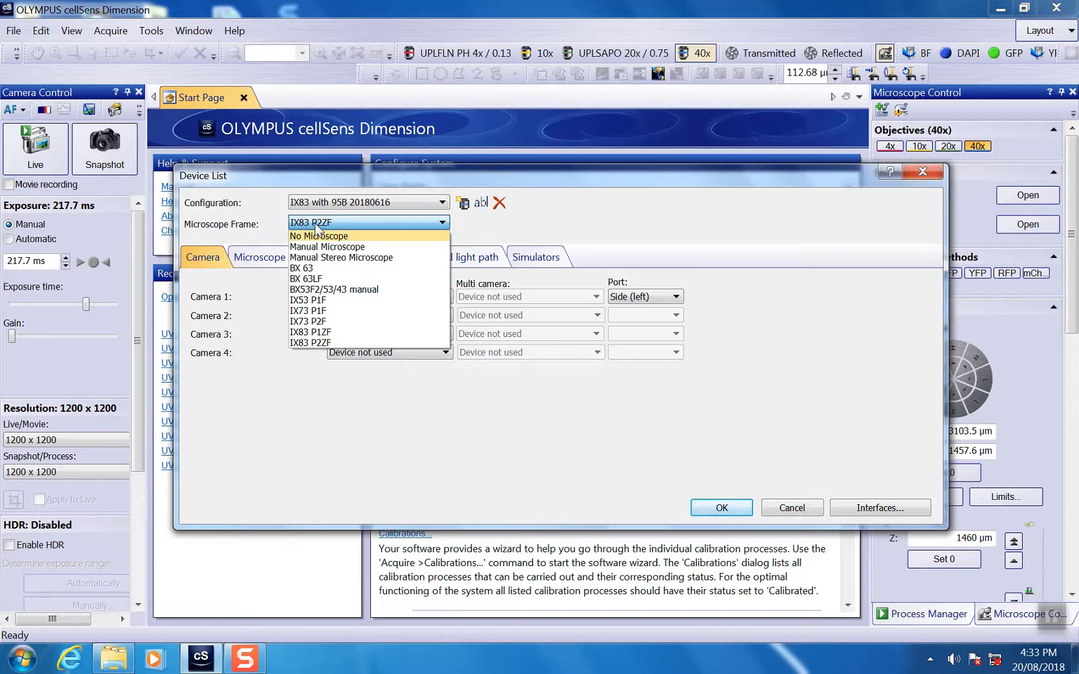
left_click(282, 396)
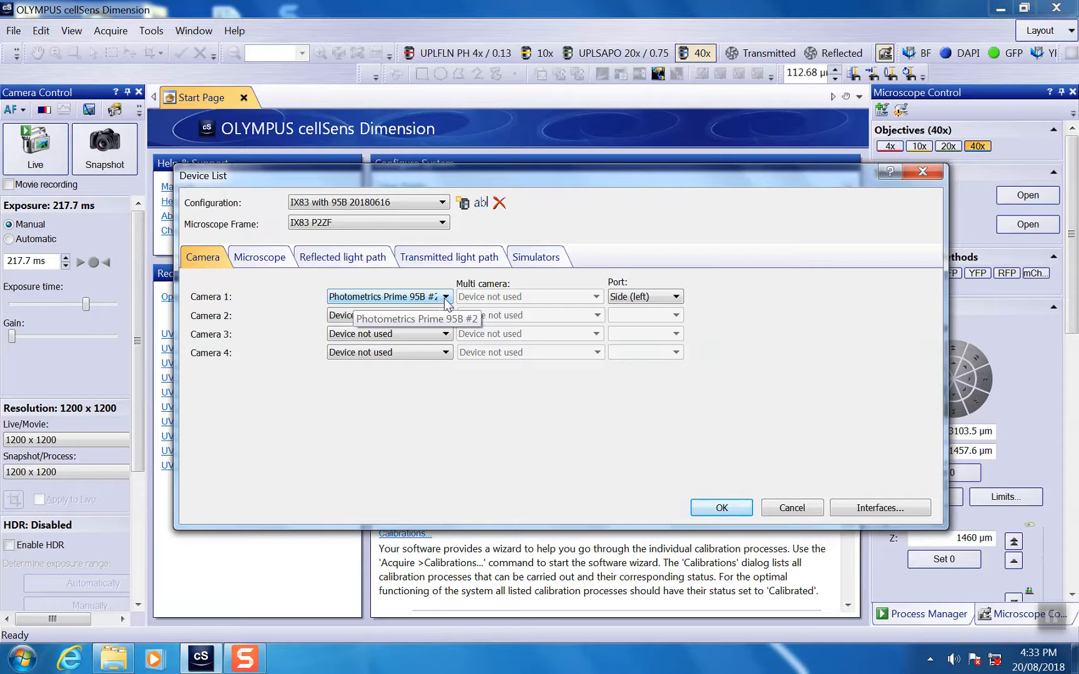
left_click(666, 299)
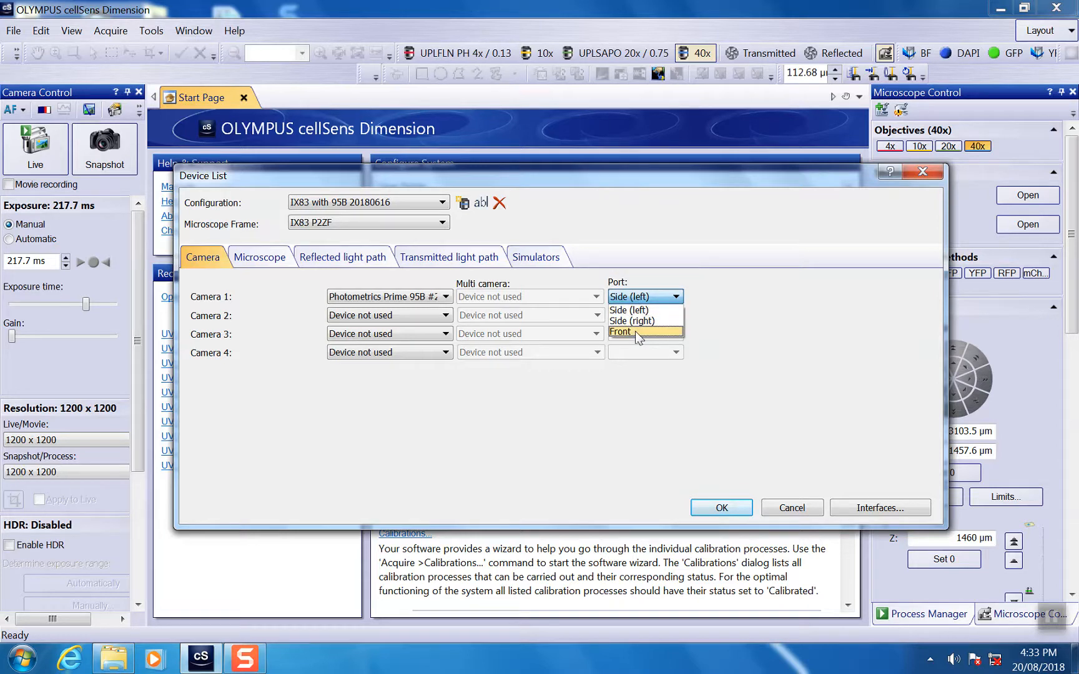
left_click(708, 290)
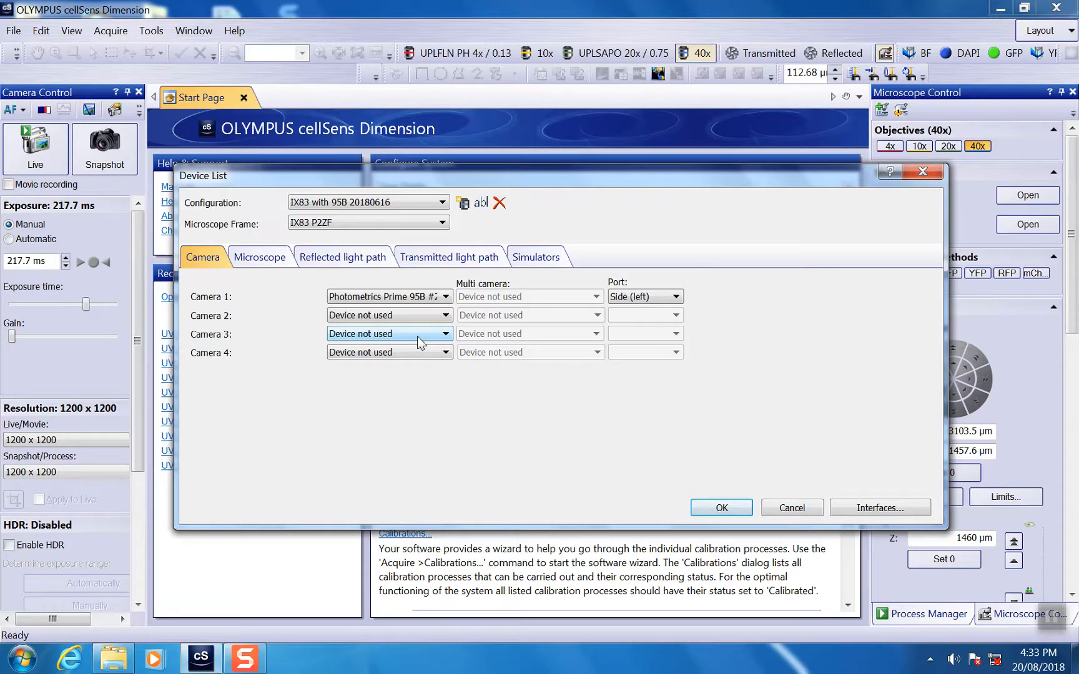
left_click(259, 258)
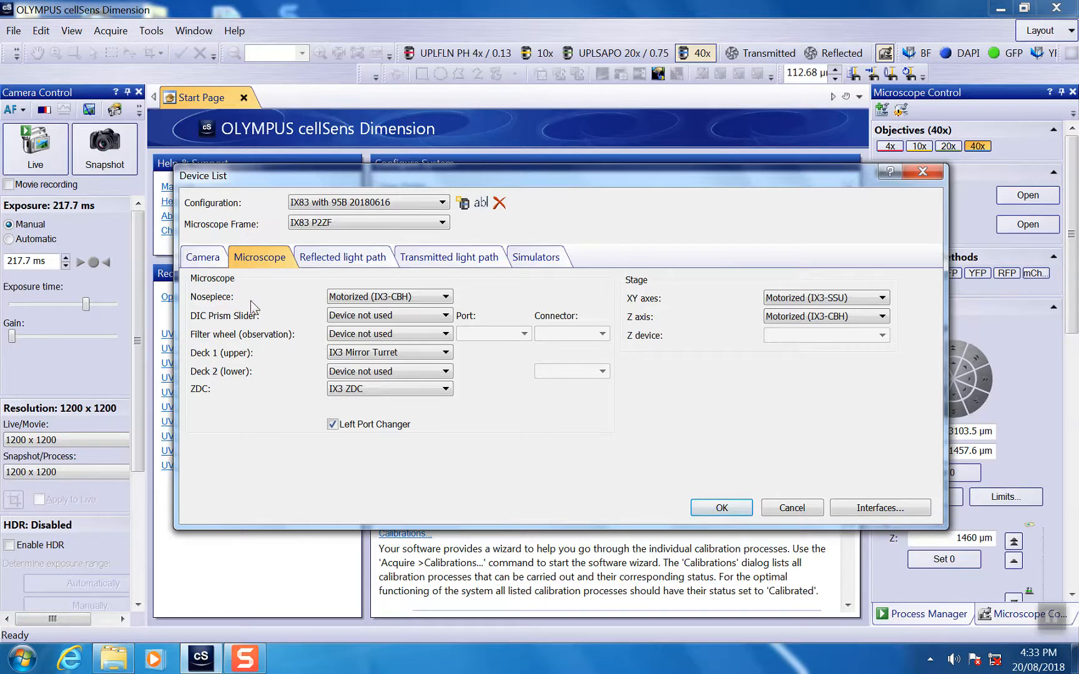
left_click(419, 300)
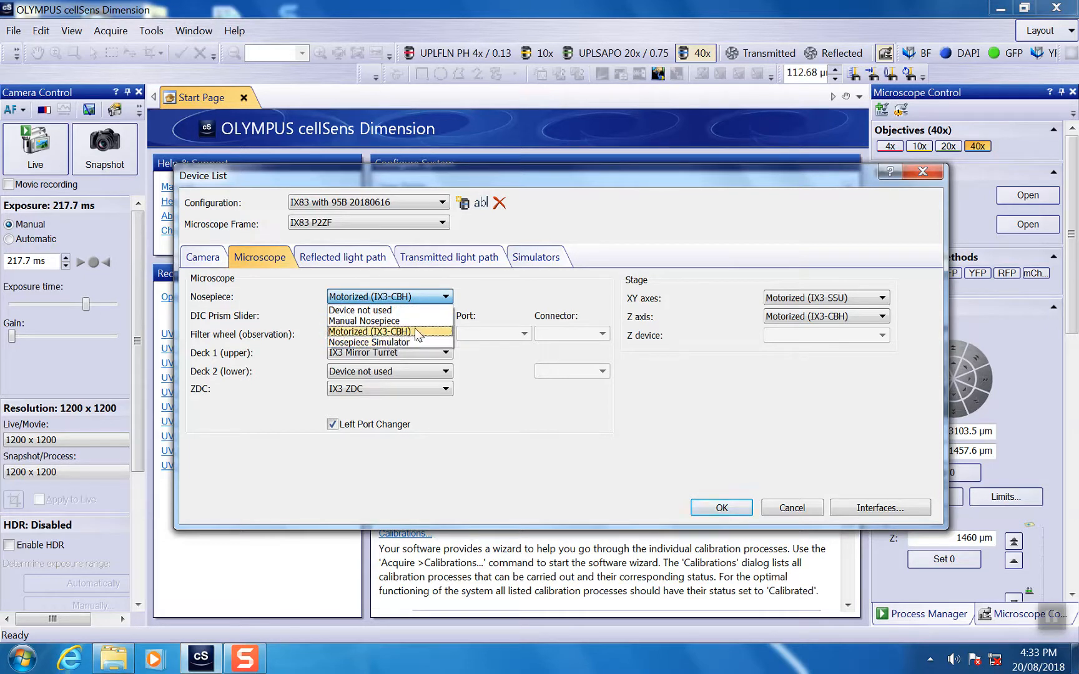
left_click(286, 296)
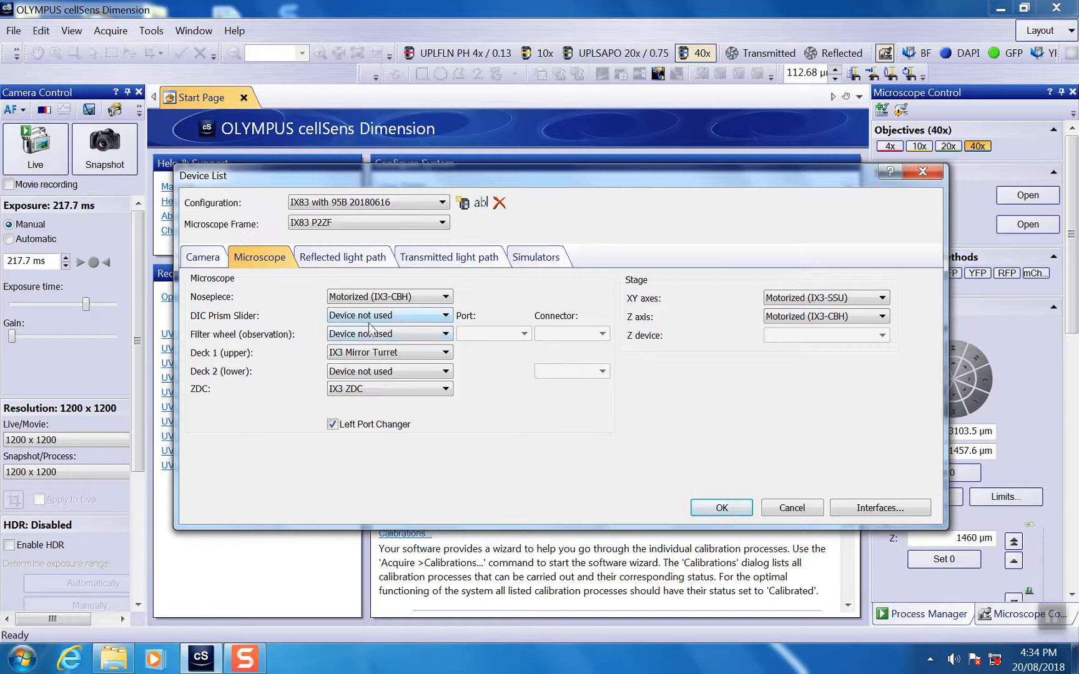
Set the microscope's DIC prism slider to Manual (DICT).
left_click(400, 319)
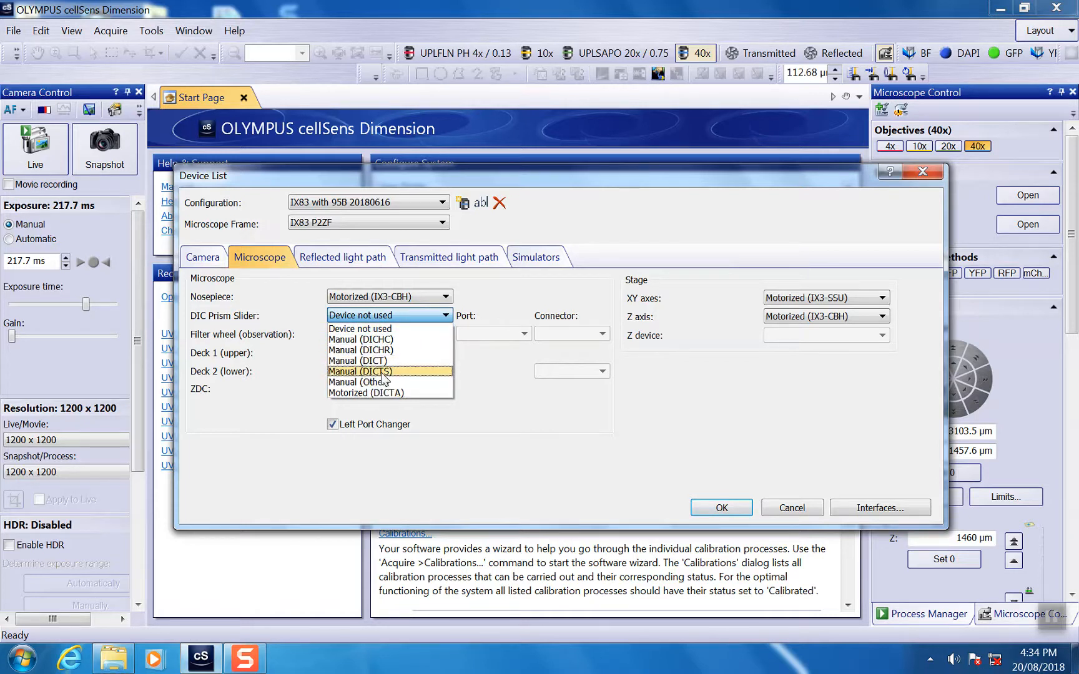
left_click(361, 360)
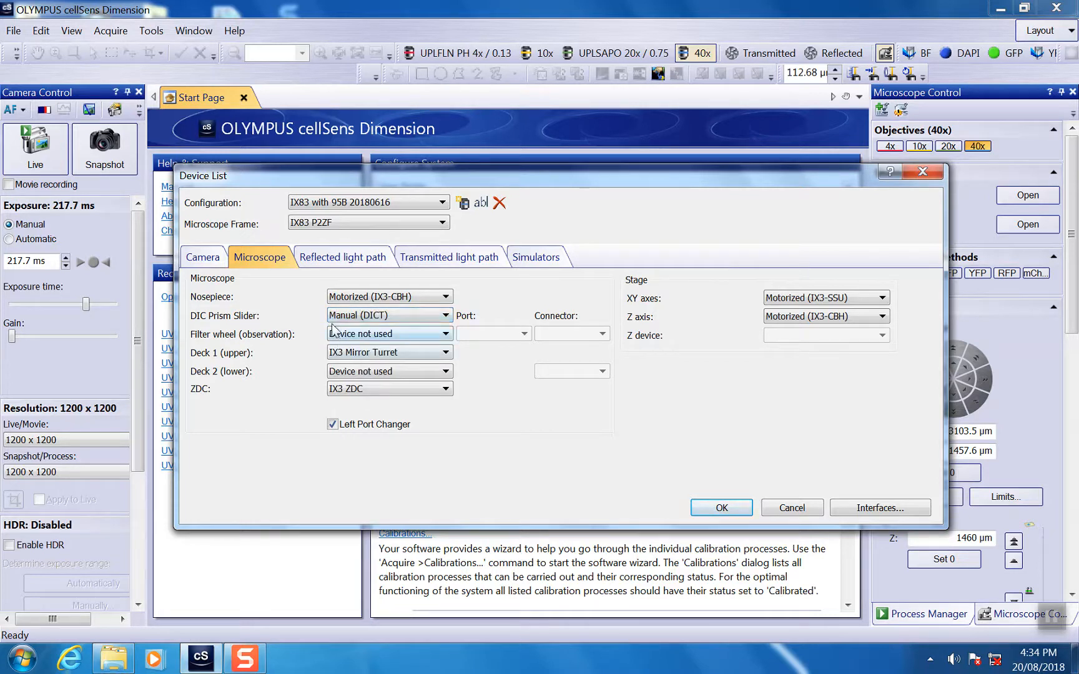
left_click(414, 316)
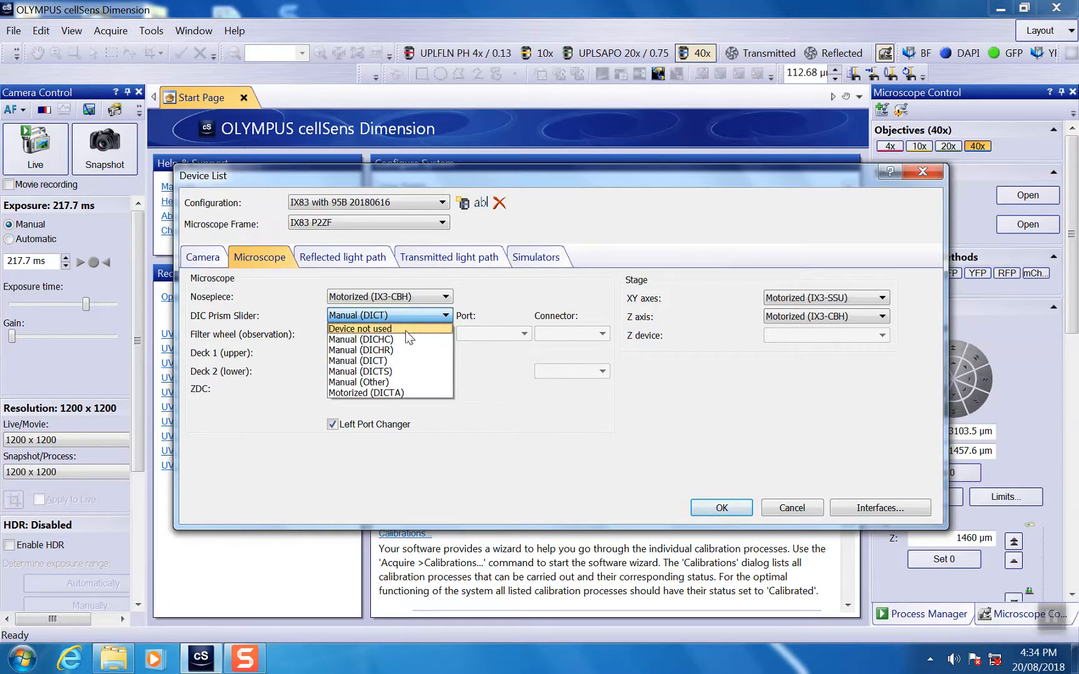
left_click(376, 361)
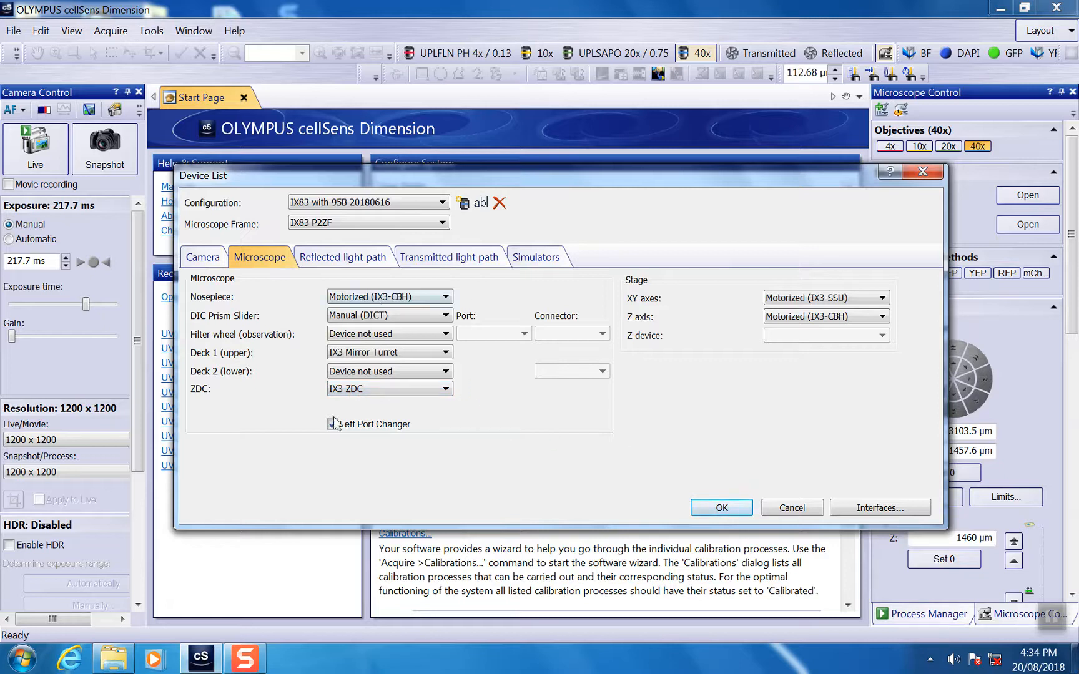
Review the ZDC choices and the lamp options for the reflected and transmitted light paths, keeping the current devices.
left_click(445, 389)
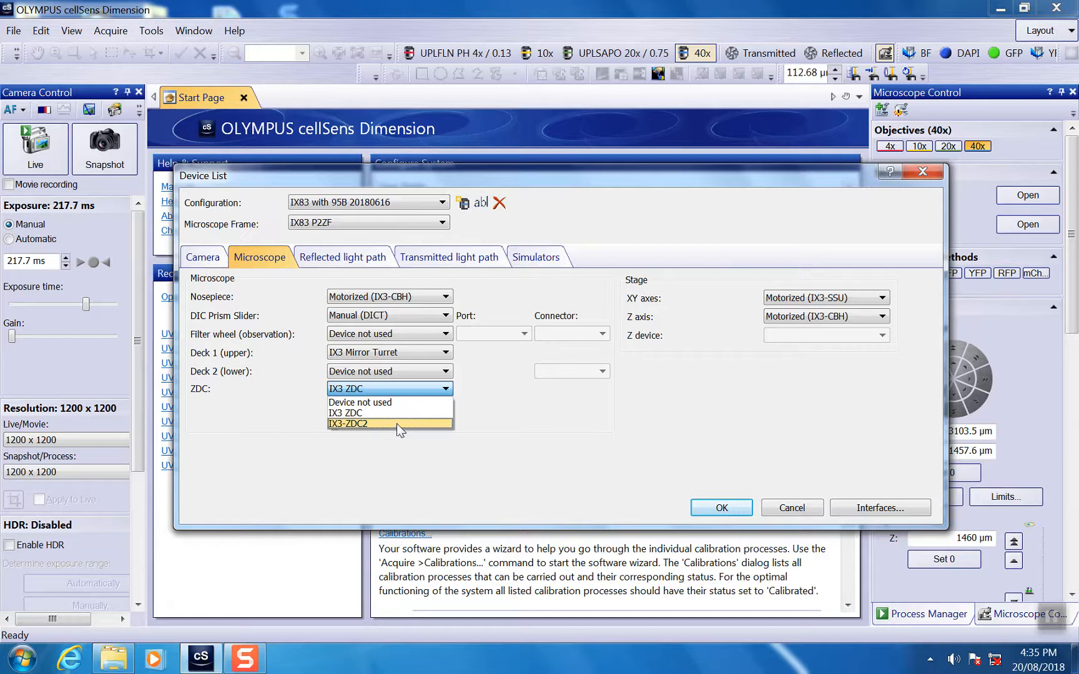
left_click(523, 414)
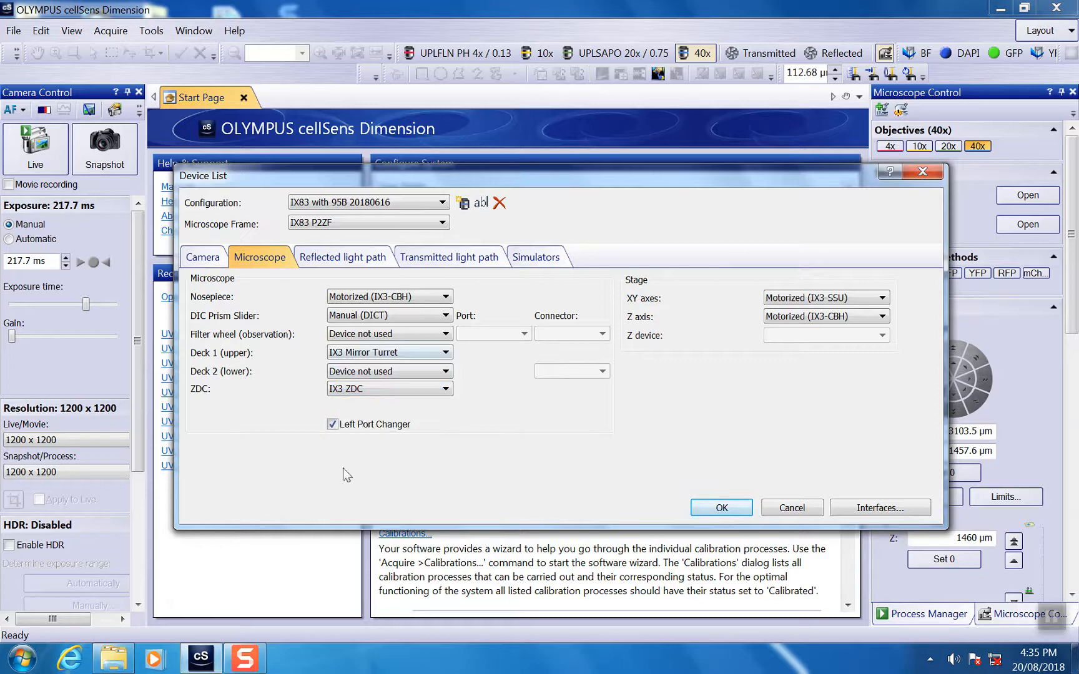
left_click(339, 256)
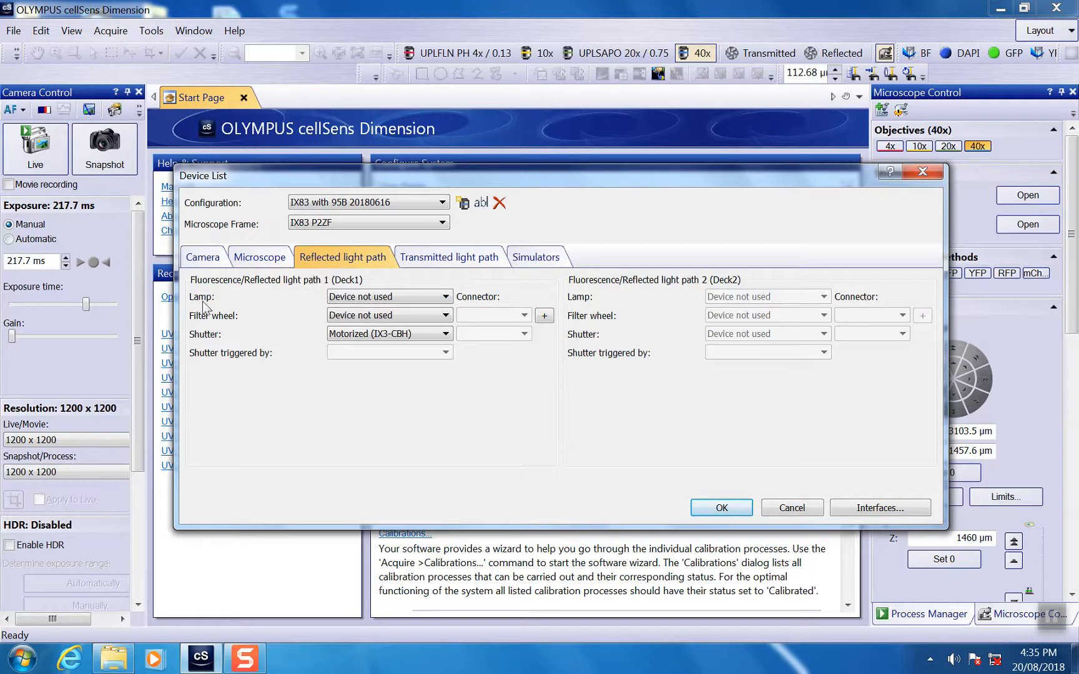
left_click(438, 300)
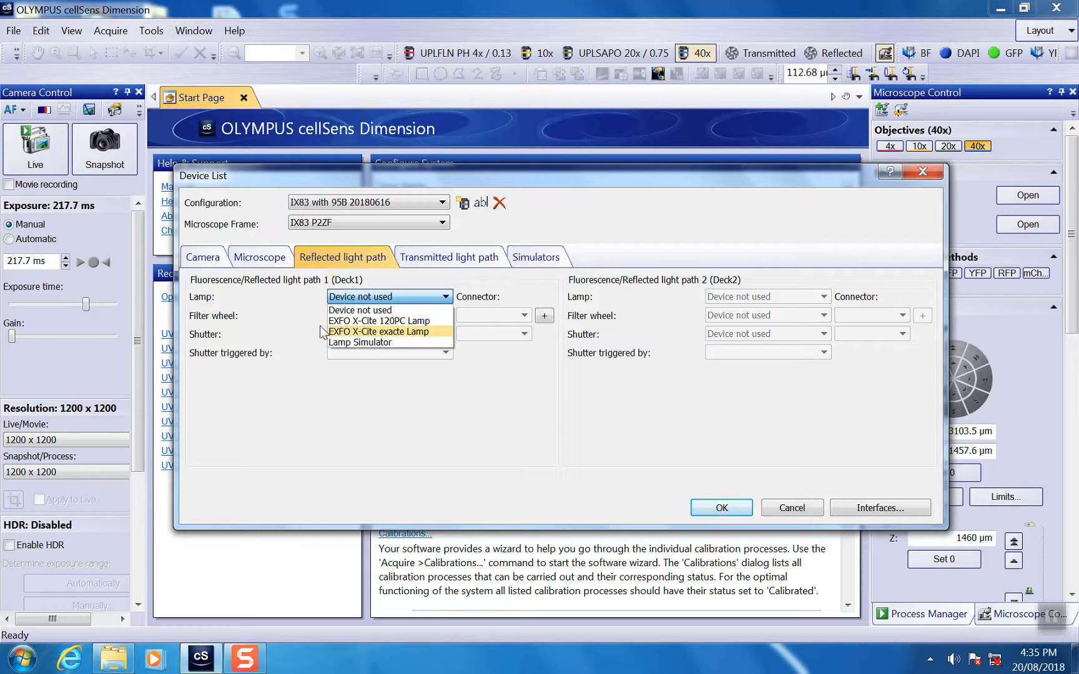
left_click(302, 315)
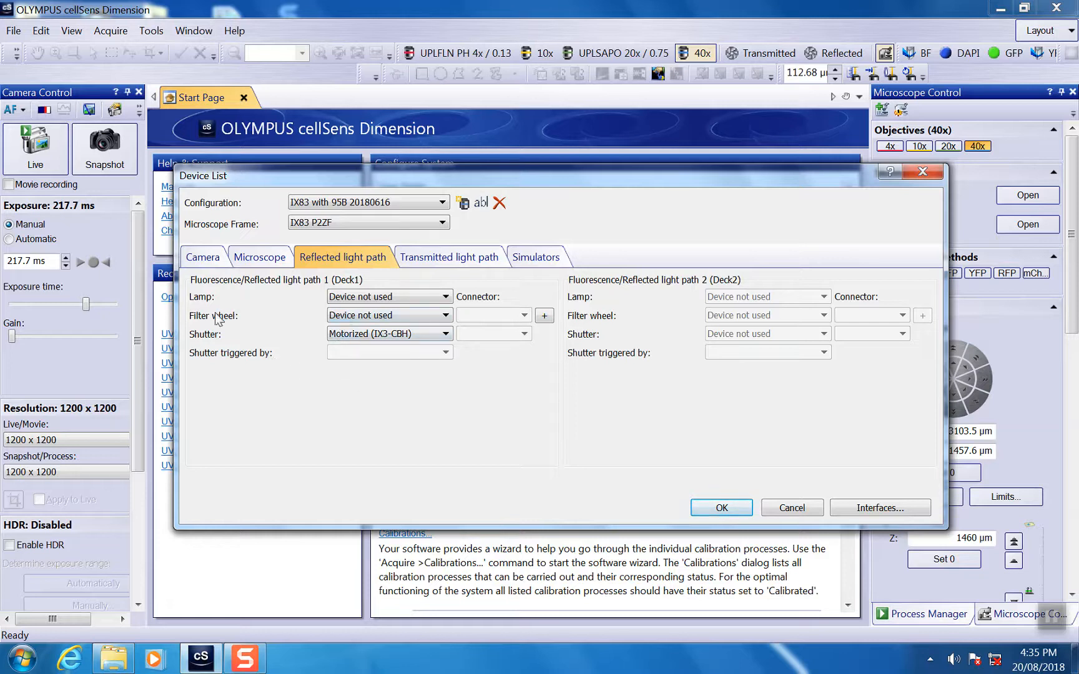
left_click(418, 298)
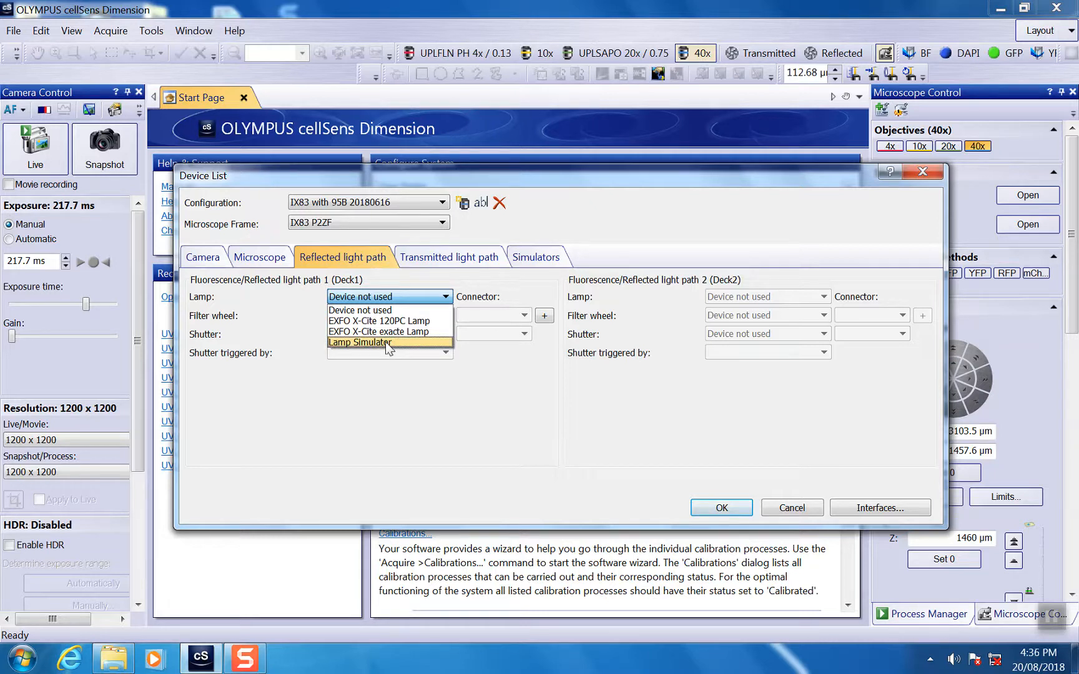
left_click(272, 320)
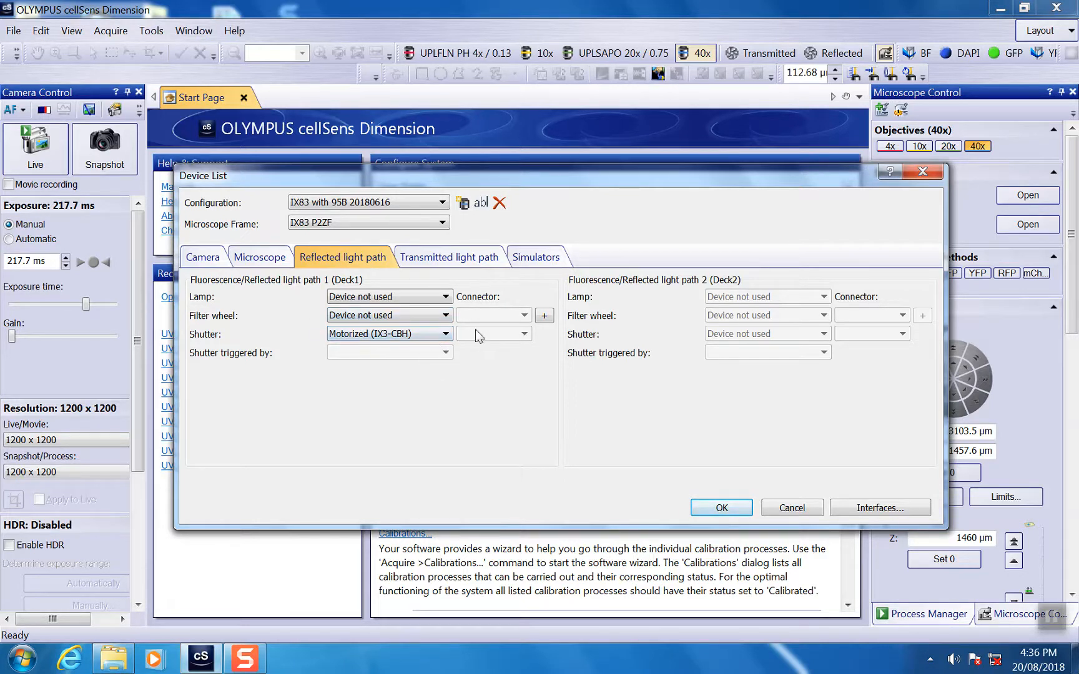
left_click(442, 259)
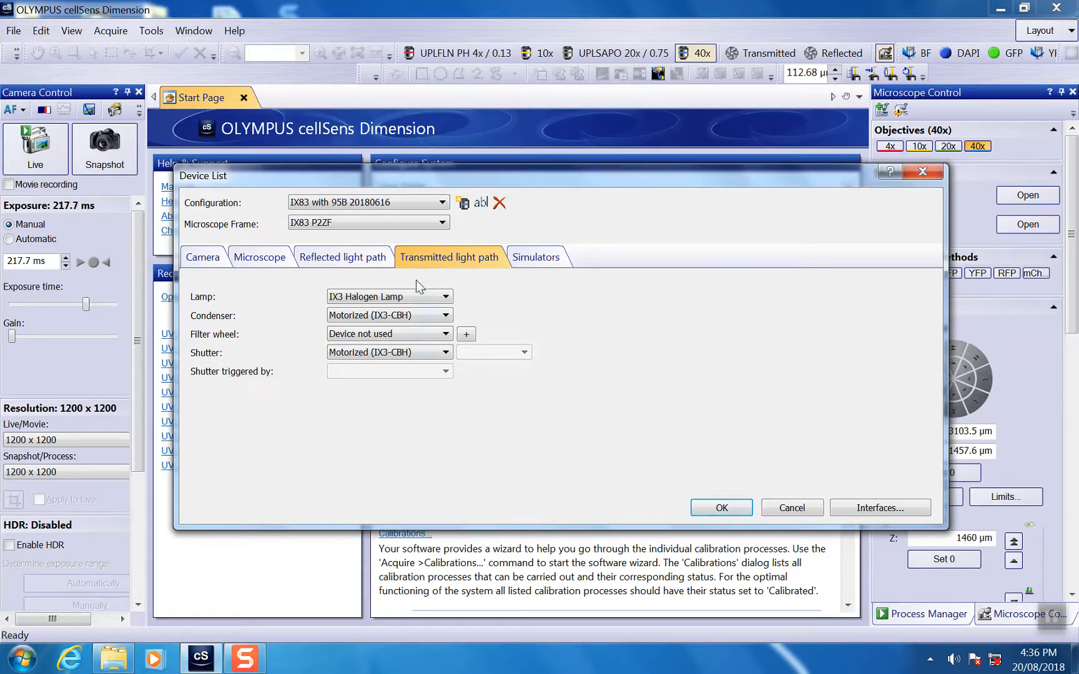
left_click(437, 297)
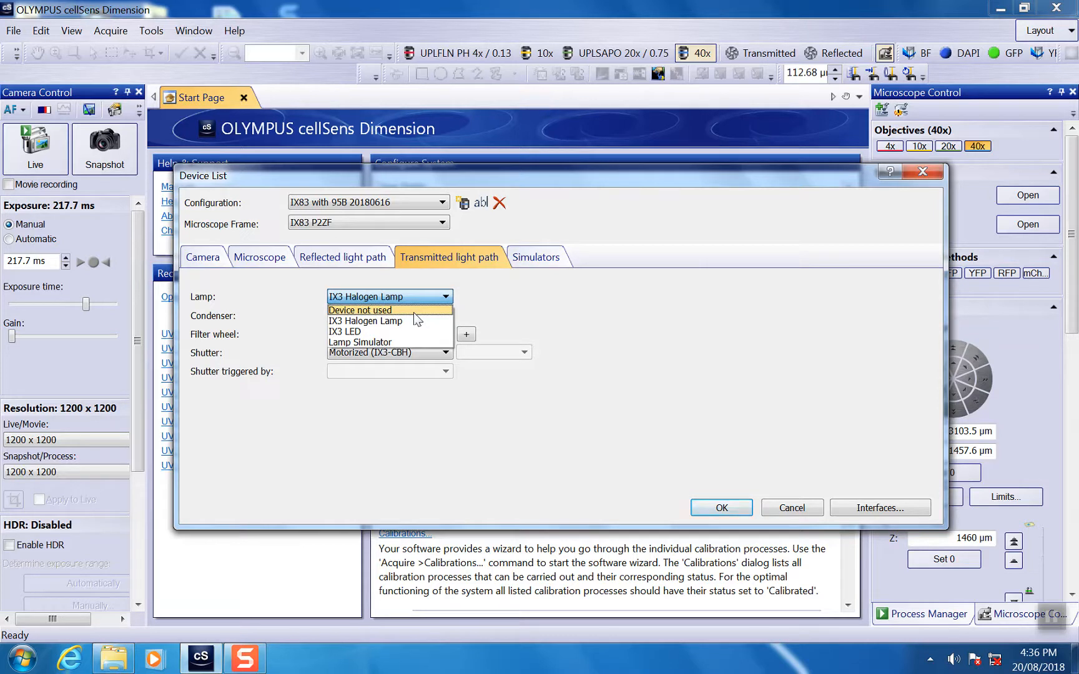
left_click(494, 292)
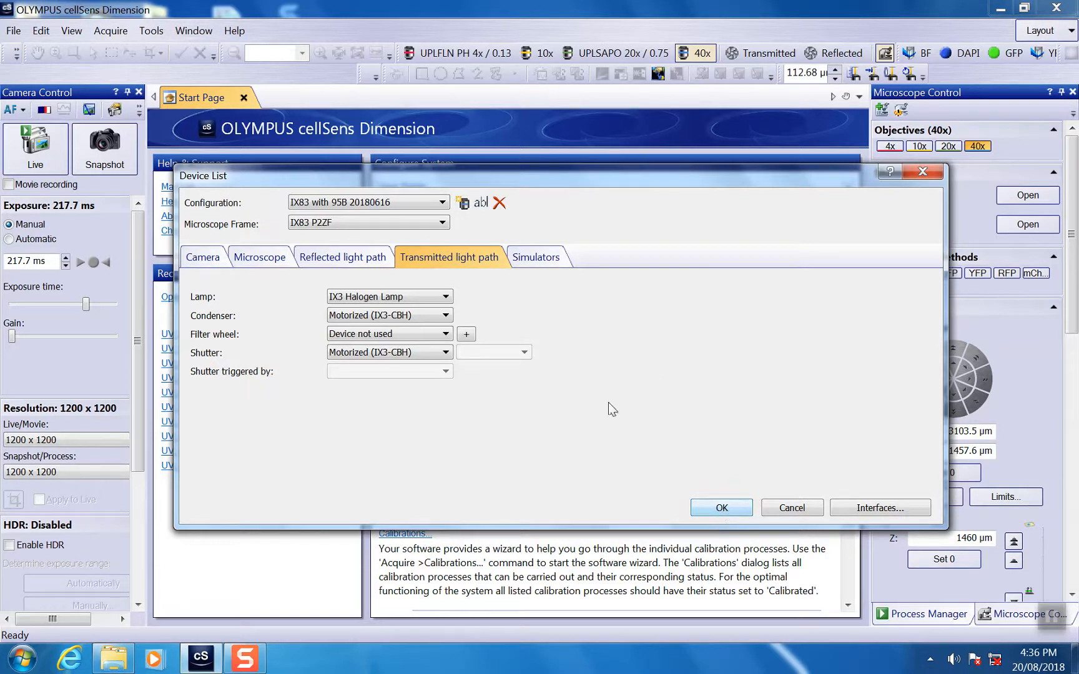
Open the interface settings for the devices and save the modified configuration 'IX83 with 95B 20180616'.
left_click(880, 508)
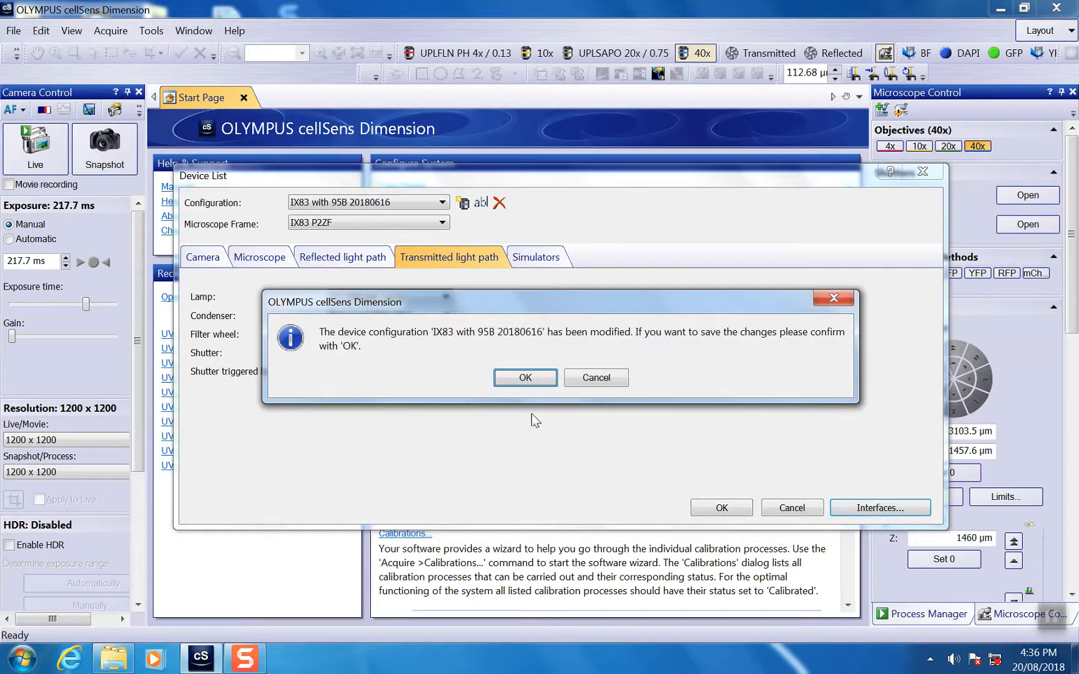
left_click(606, 378)
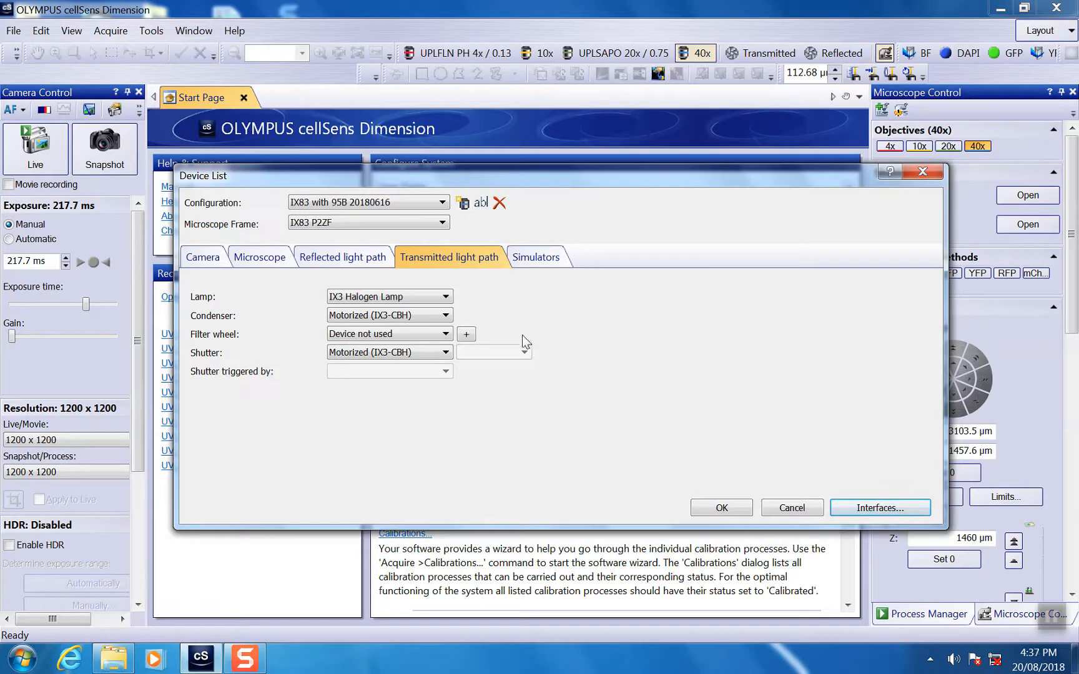
left_click(879, 508)
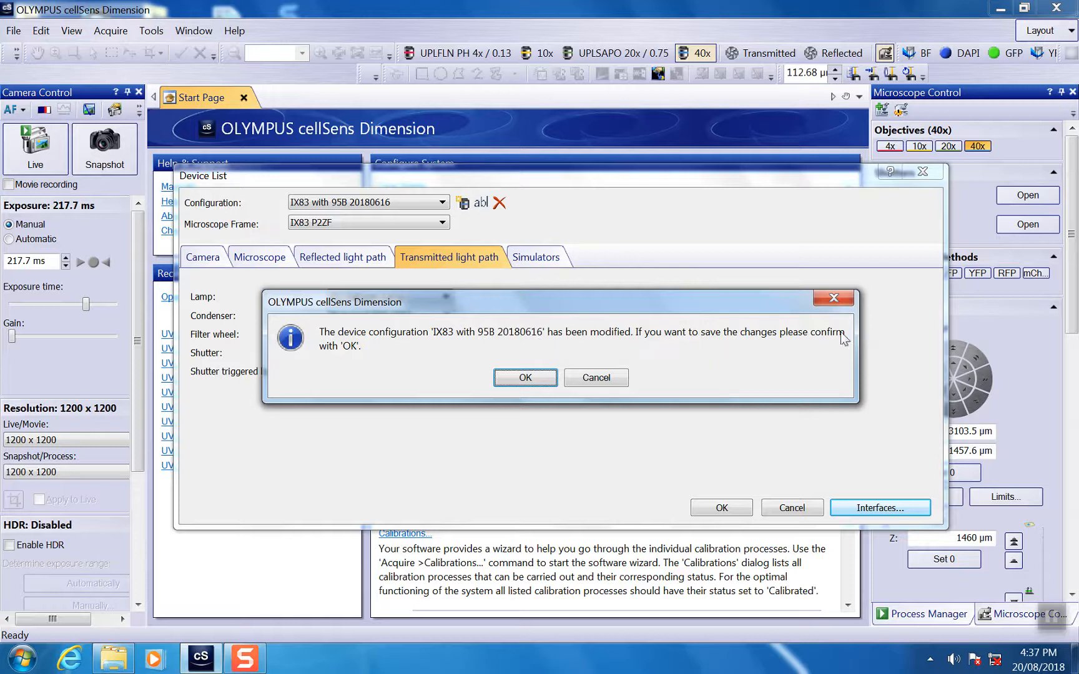
left_click(526, 378)
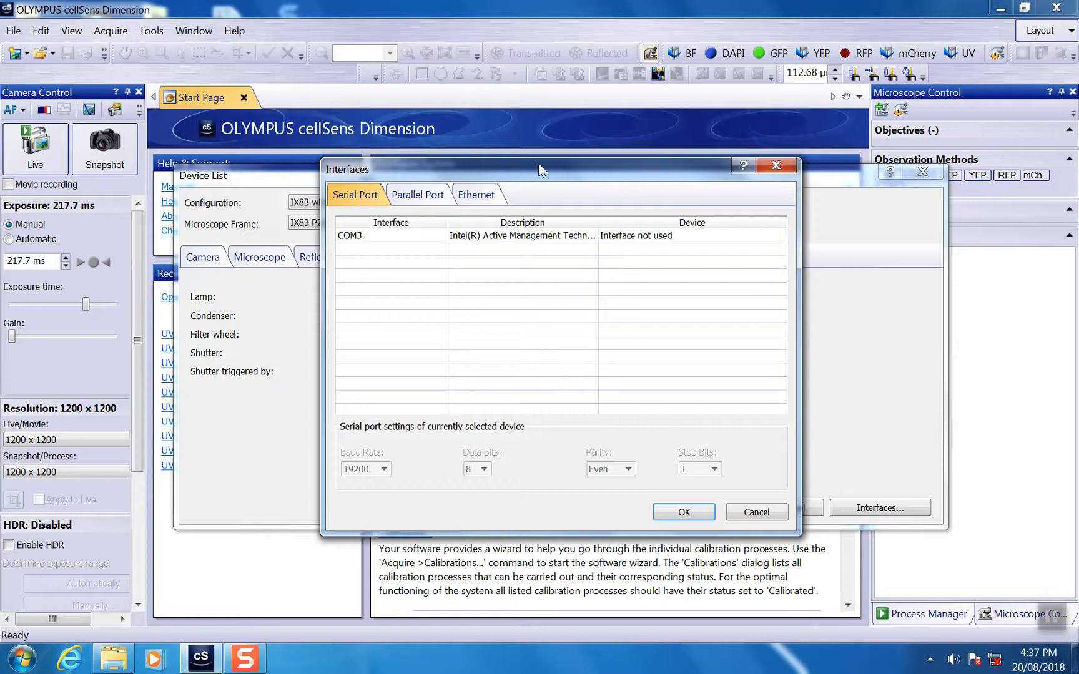
Check the serial and parallel port interfaces, including COM3, and accept the interface settings to initialize the devices.
left_click_drag(526, 163, 502, 138)
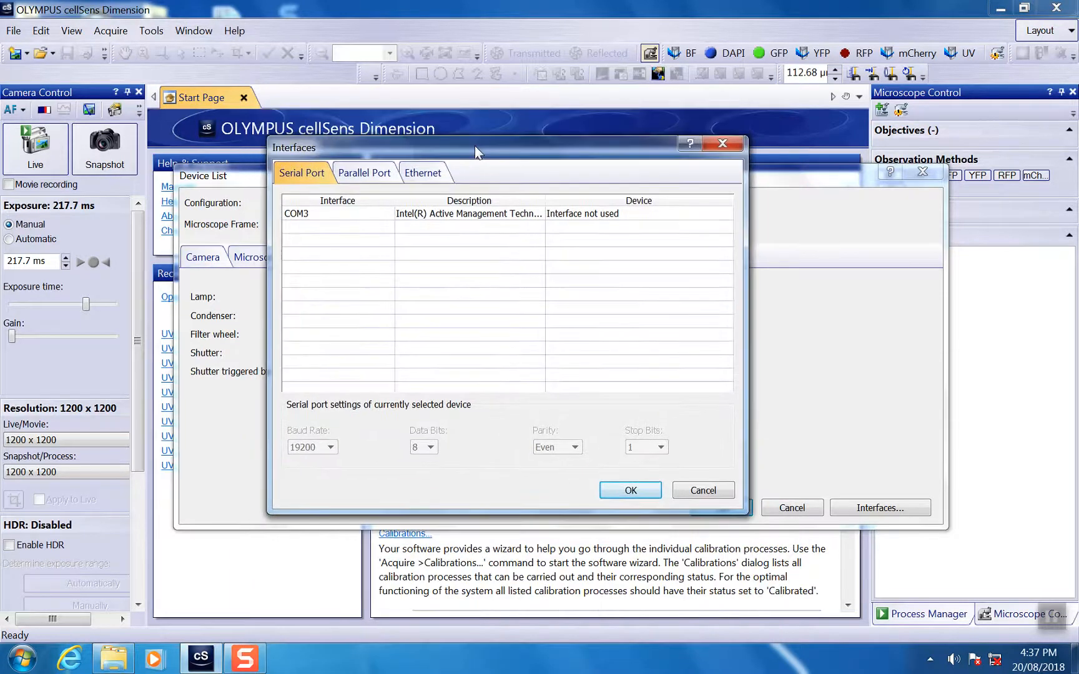
left_click(320, 216)
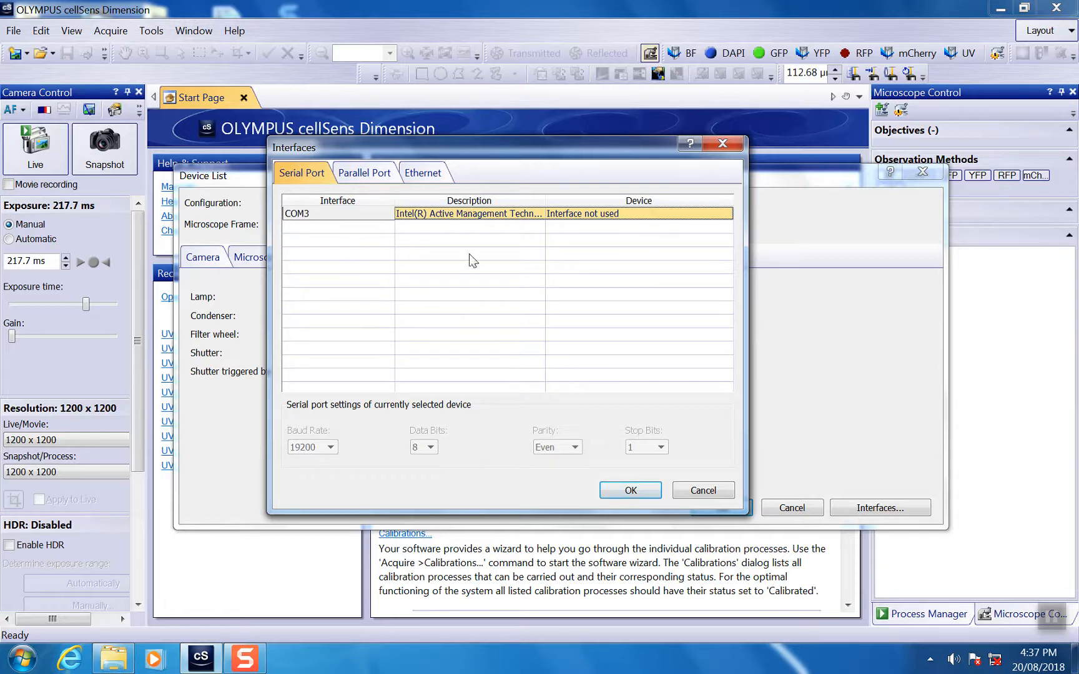
left_click(355, 170)
left_click(296, 174)
left_click(328, 234)
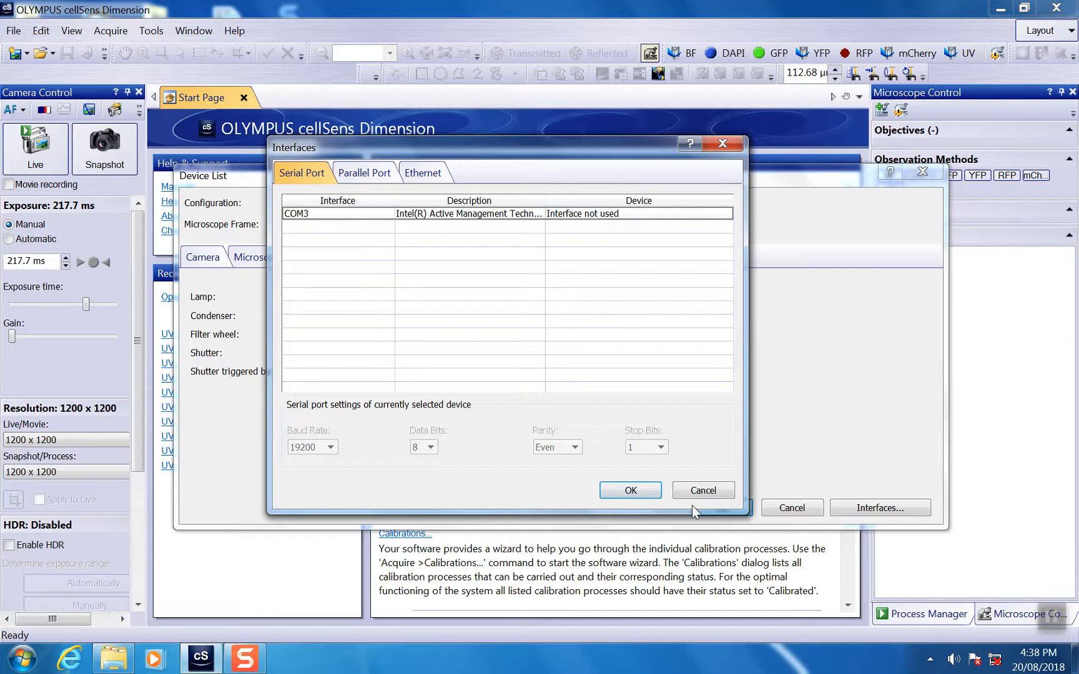
left_click(635, 494)
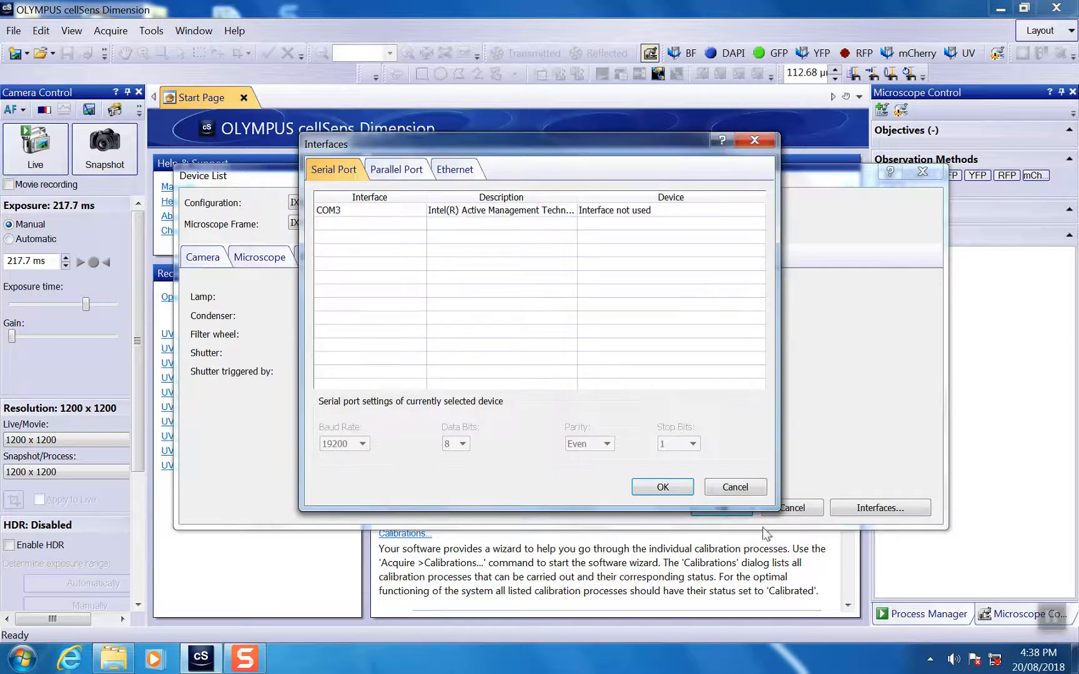
left_click(679, 490)
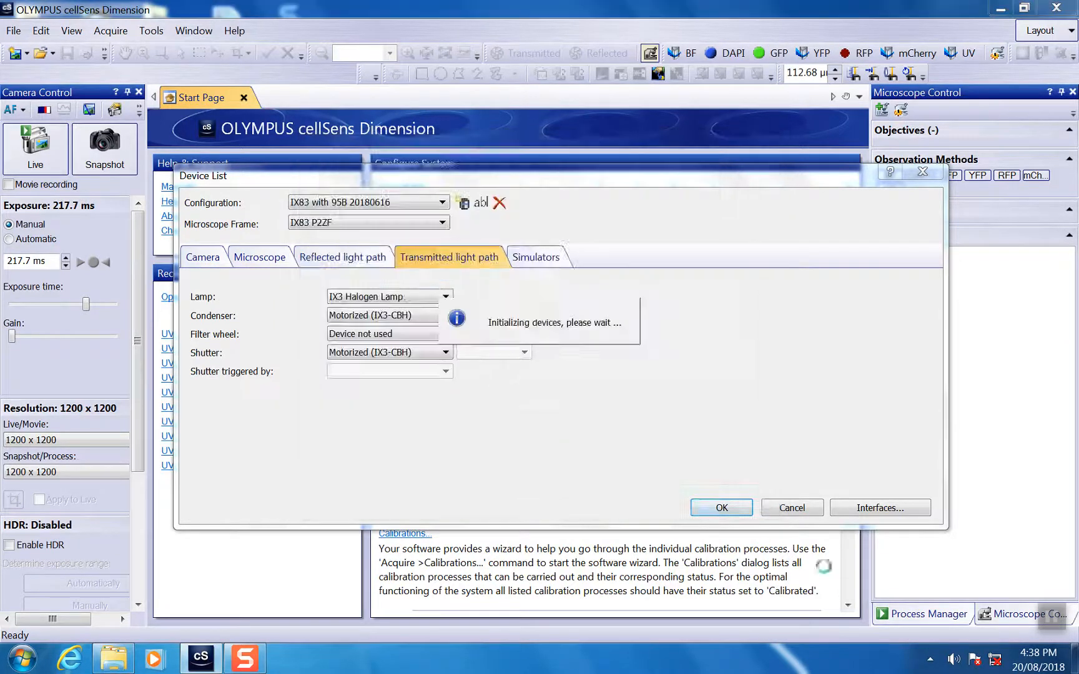